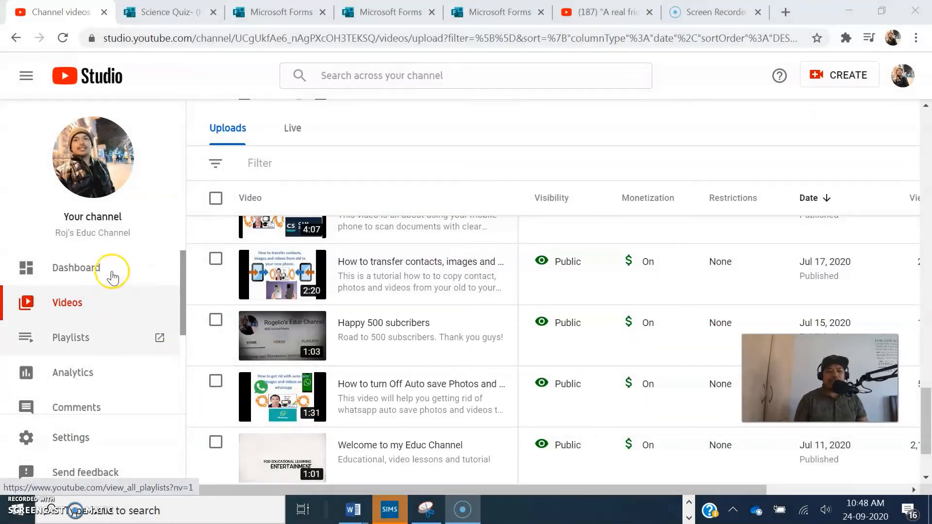
- Open the channel's playlists page from YouTube Studio
left_click(900, 87)
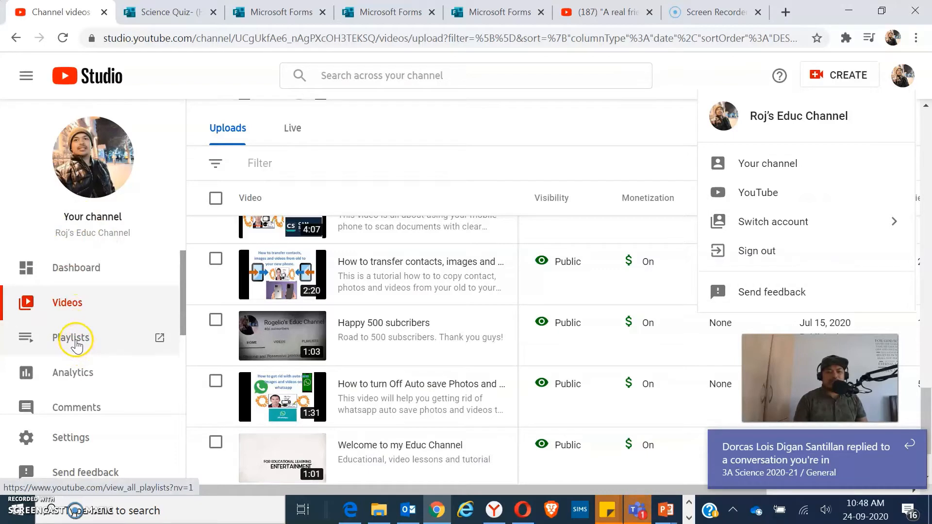
left_click(75, 339)
left_click(911, 445)
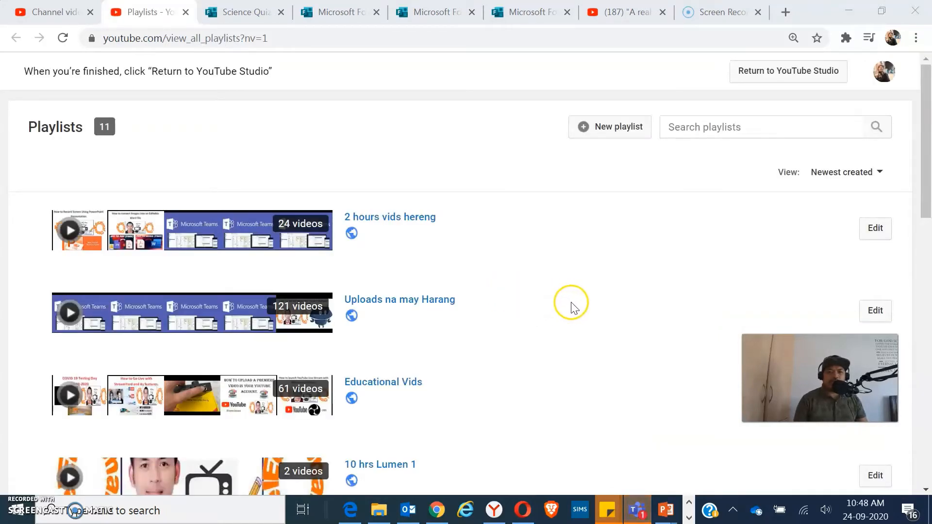
- Create a new playlist titled "playlist test" with Public visibility
left_click(615, 136)
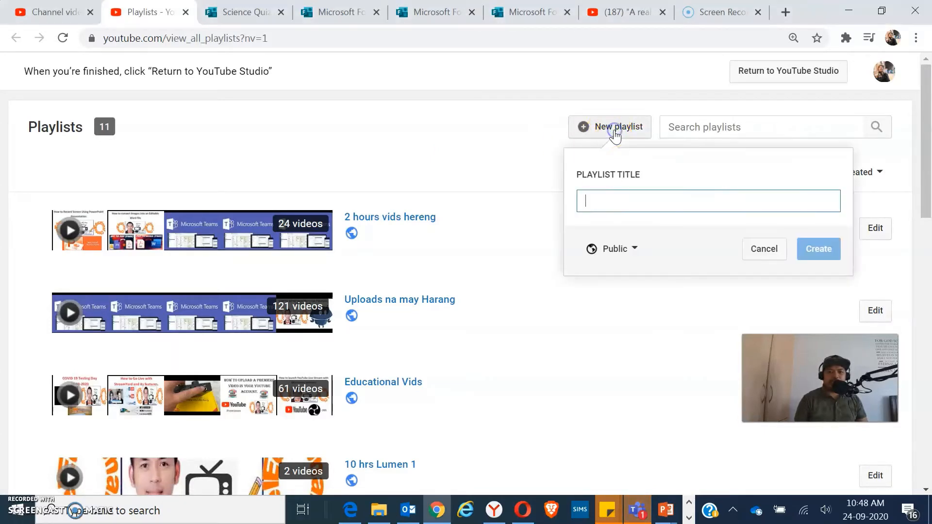
left_click(620, 199)
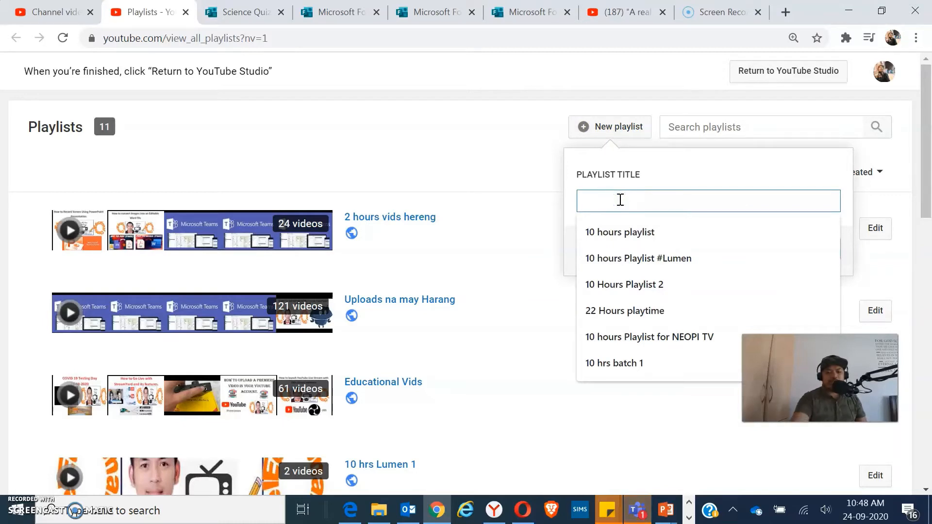
type("playli")
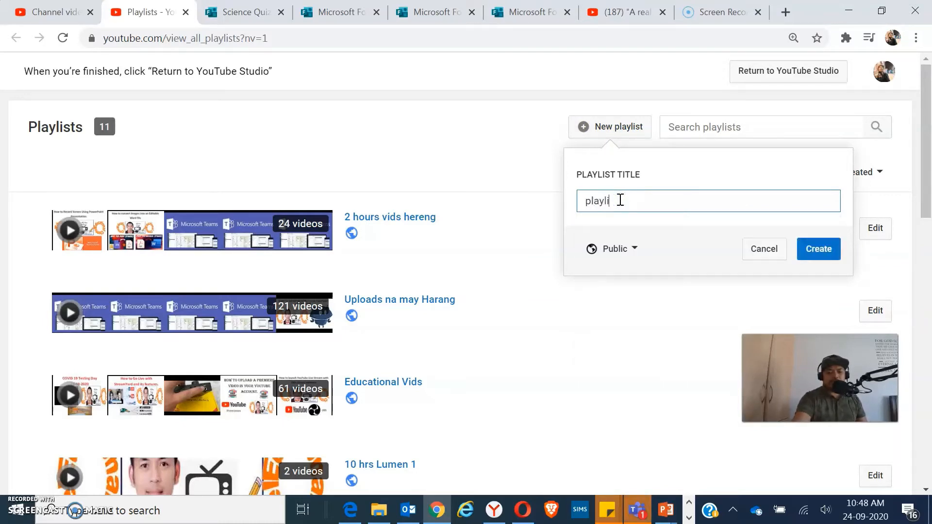
type("st test")
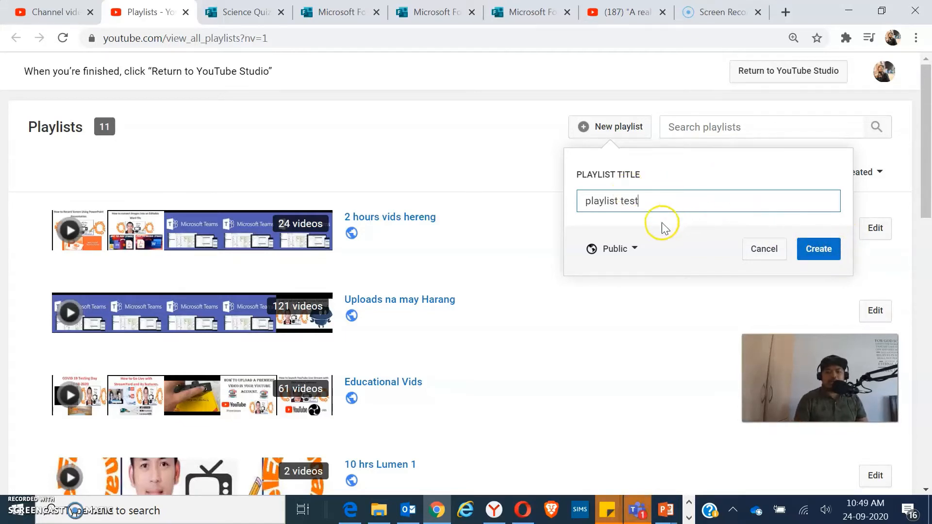
left_click(635, 258)
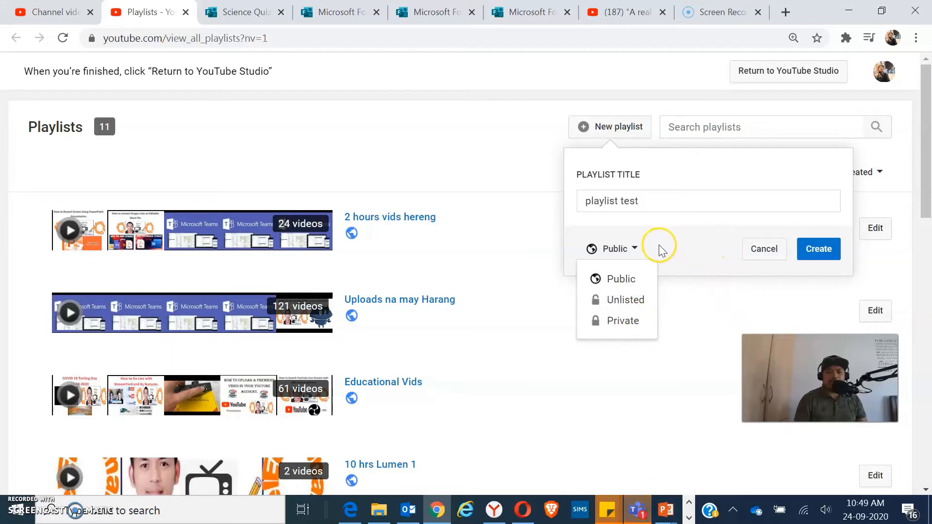
left_click(623, 277)
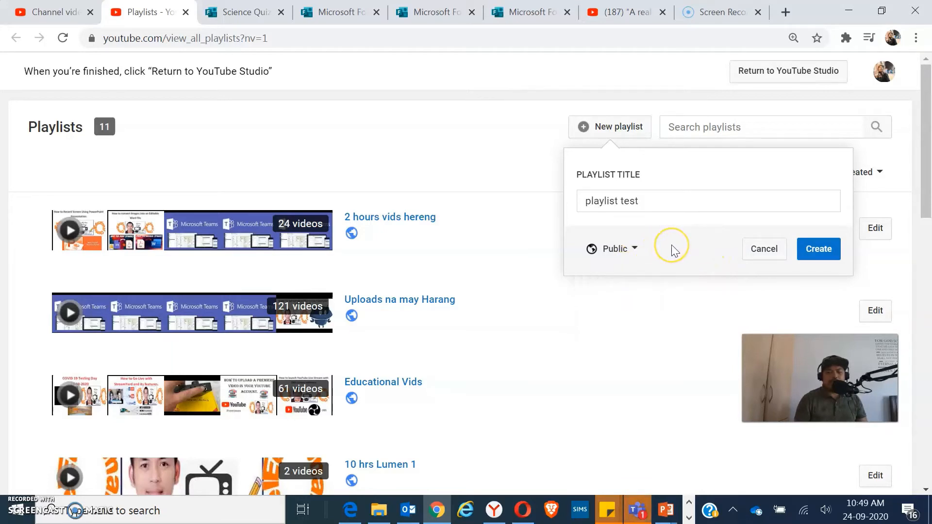
left_click(819, 249)
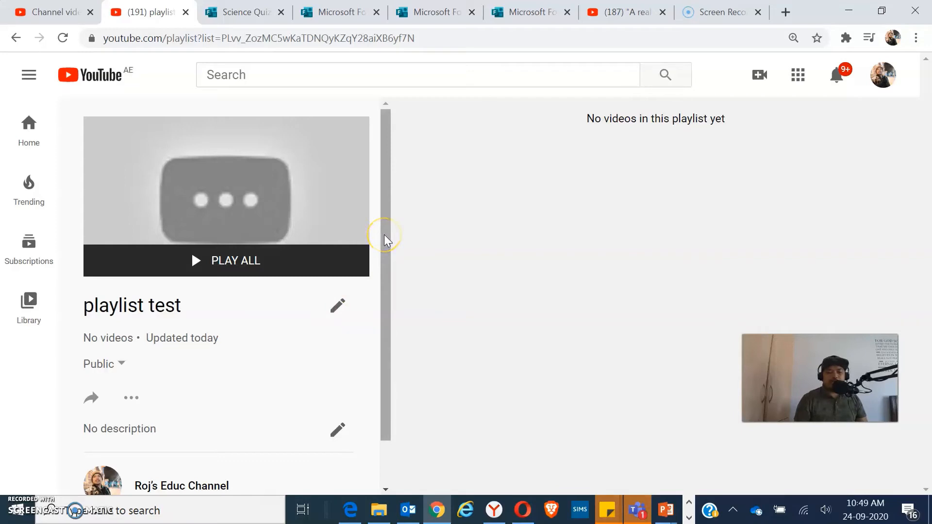
- Start adding videos to the new playlist and list the channel's own YouTube videos as the source
left_click(131, 400)
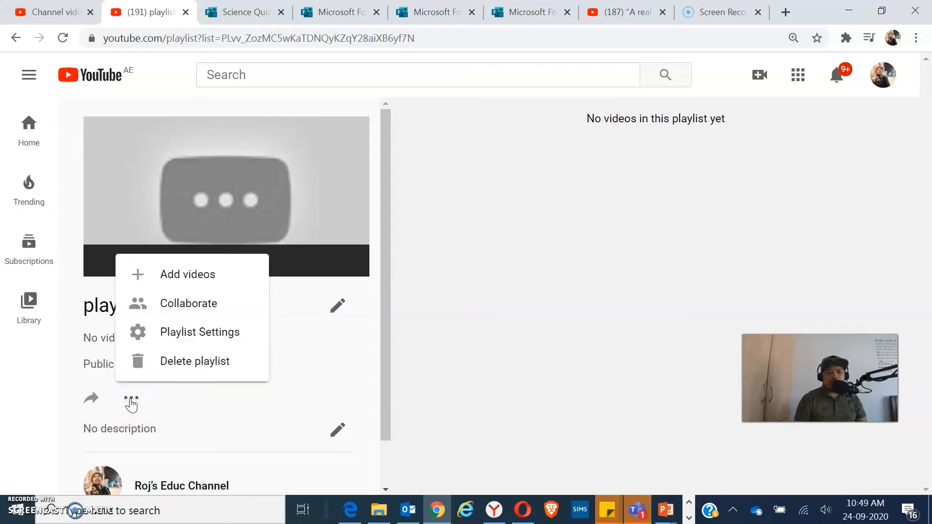
left_click(170, 277)
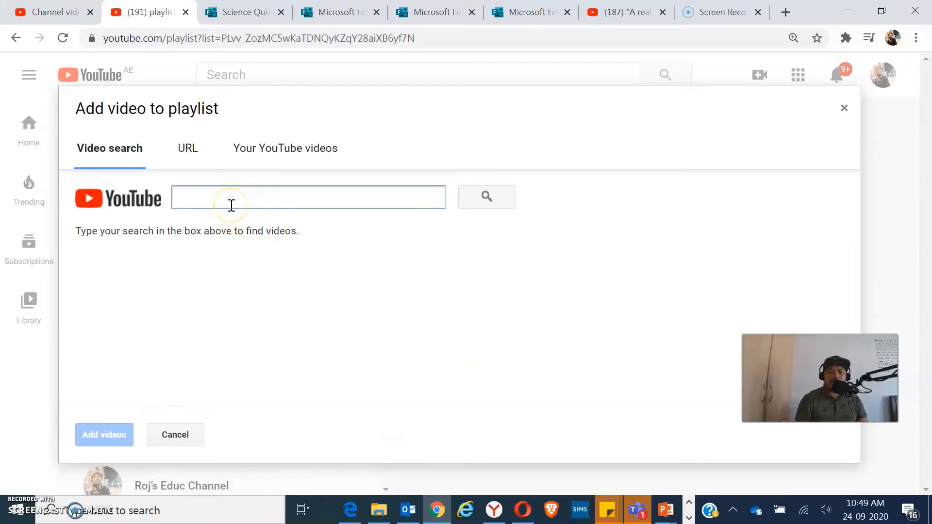
left_click(188, 154)
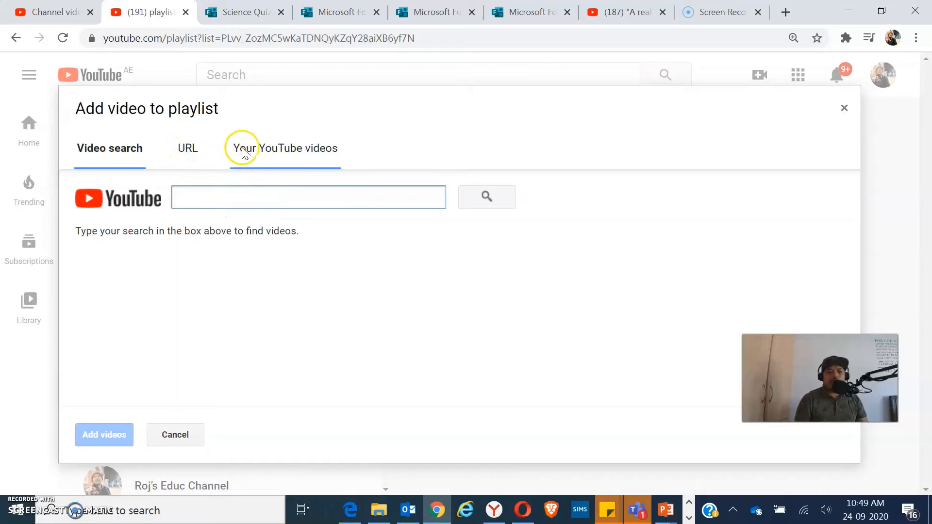
left_click(293, 156)
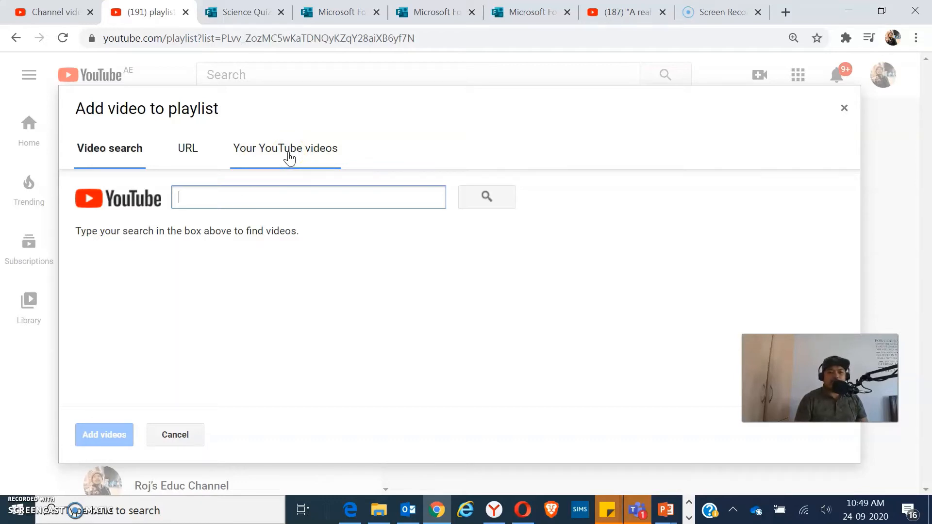
left_click(290, 155)
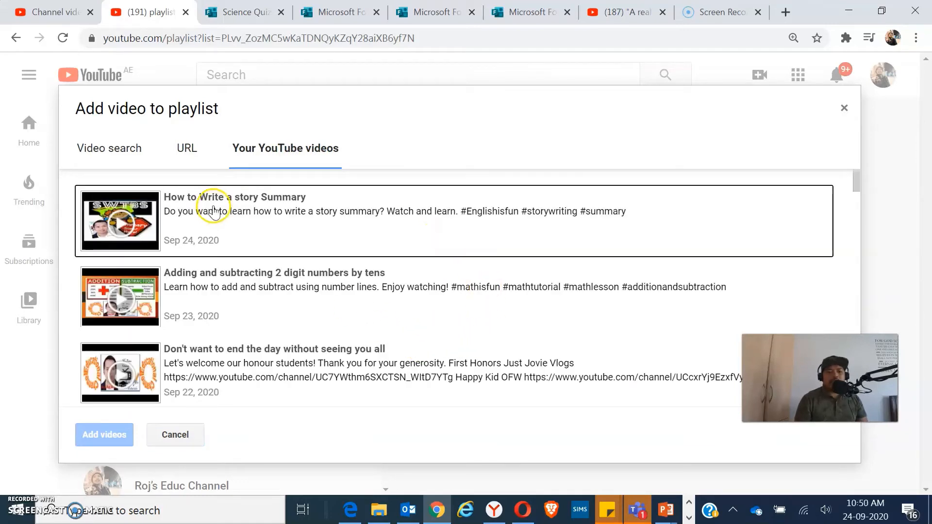
scroll(288, 265, "down", 5)
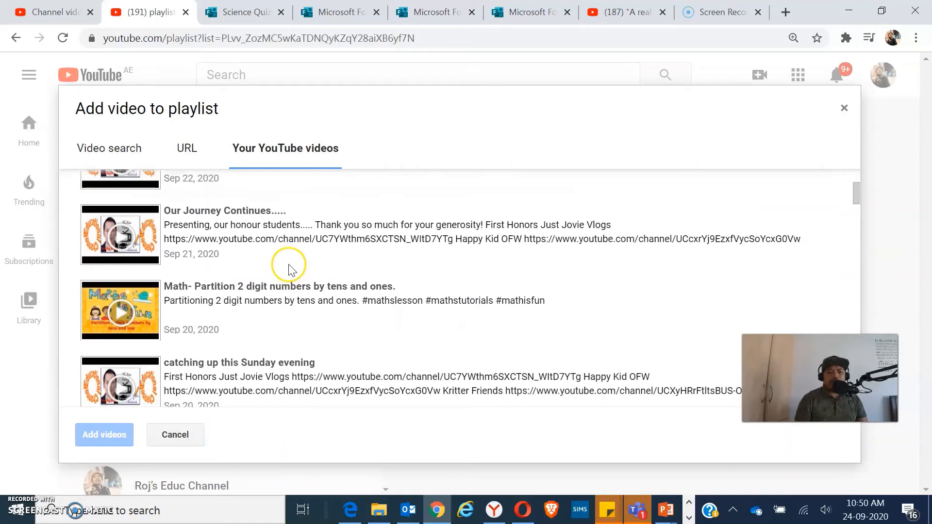
scroll(287, 265, "up", 5)
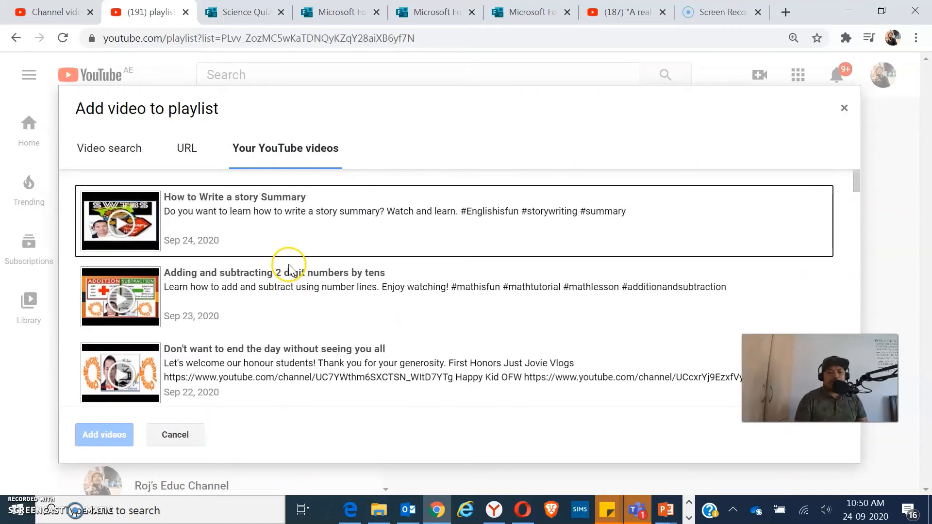
- Add the five newest uploads, "How to Write a story Summary" through "Math- Partition 2 digit numbers by tens and ones.", to the playlist
left_click(254, 224)
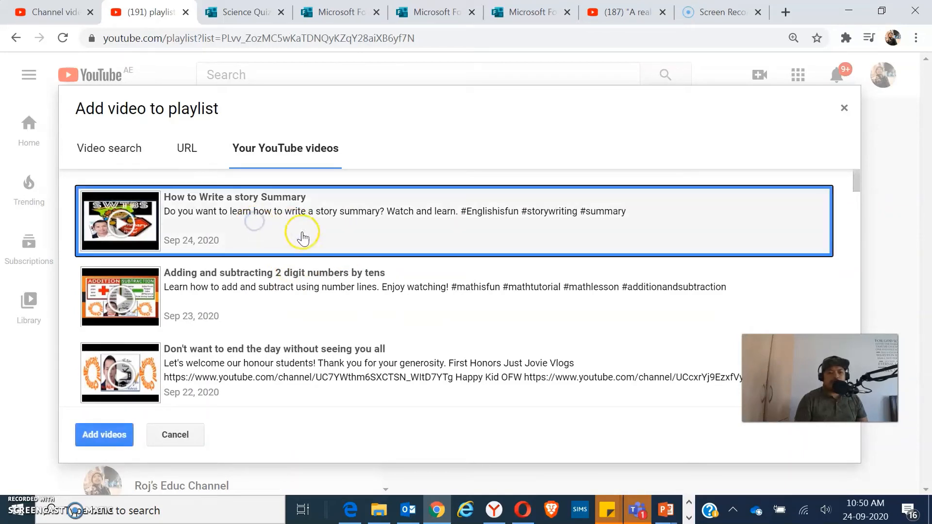
left_click(271, 269)
scroll(300, 294, "down", 2)
left_click(262, 292)
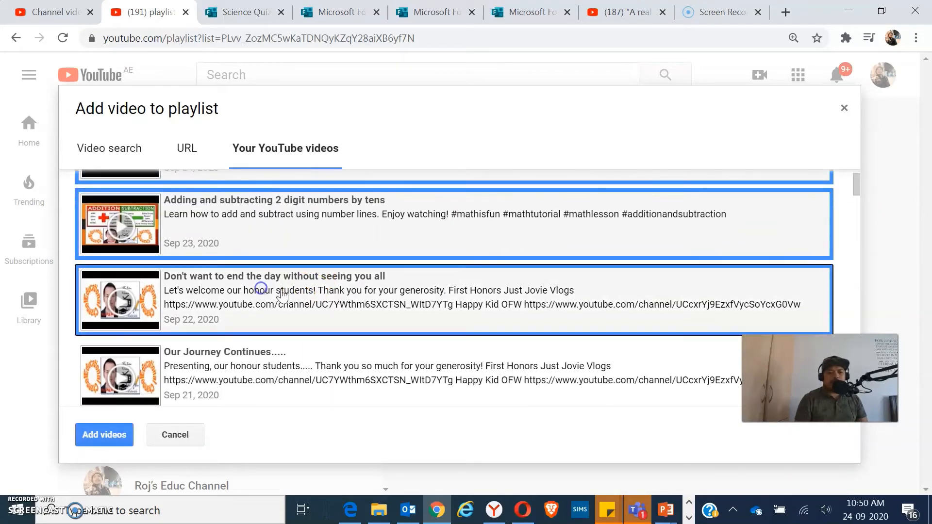
scroll(297, 305, "down", 3)
left_click(256, 249)
scroll(251, 299, "down", 2)
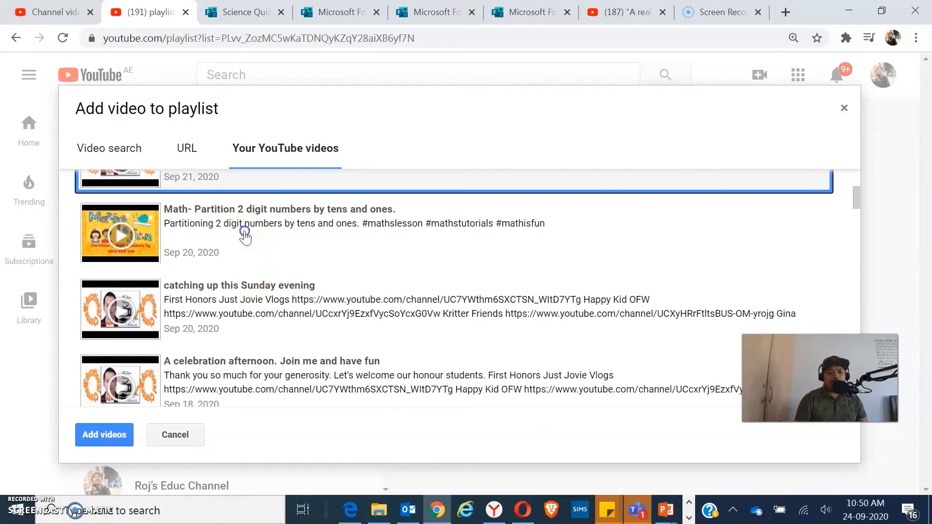
left_click(245, 236)
scroll(388, 265, "up", 3)
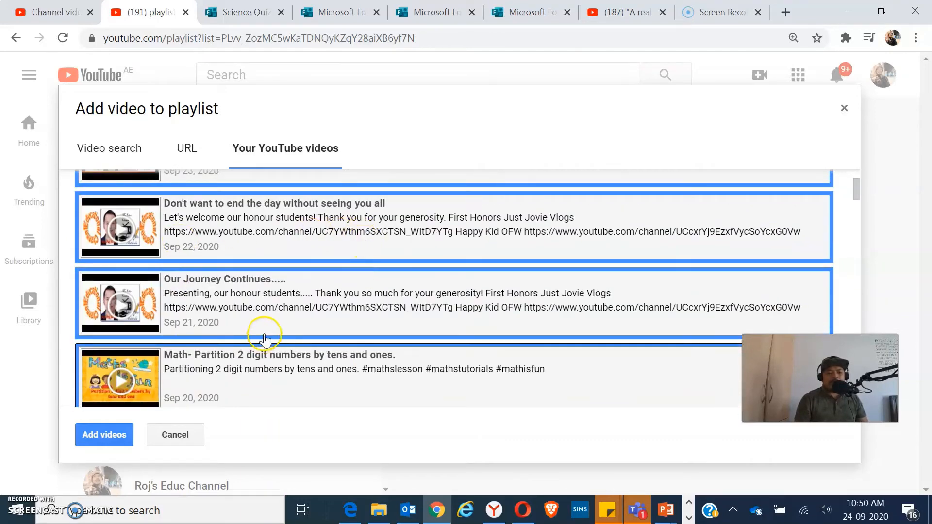
left_click(103, 434)
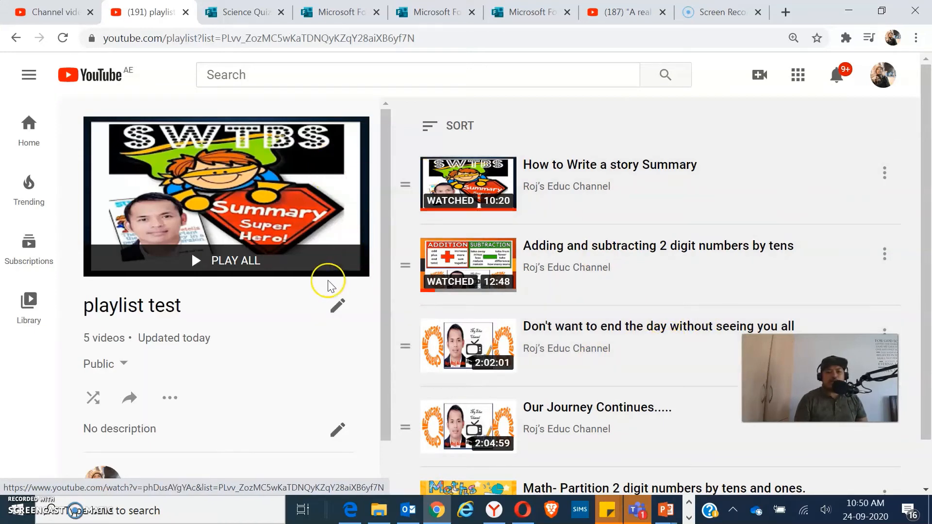
left_click(171, 399)
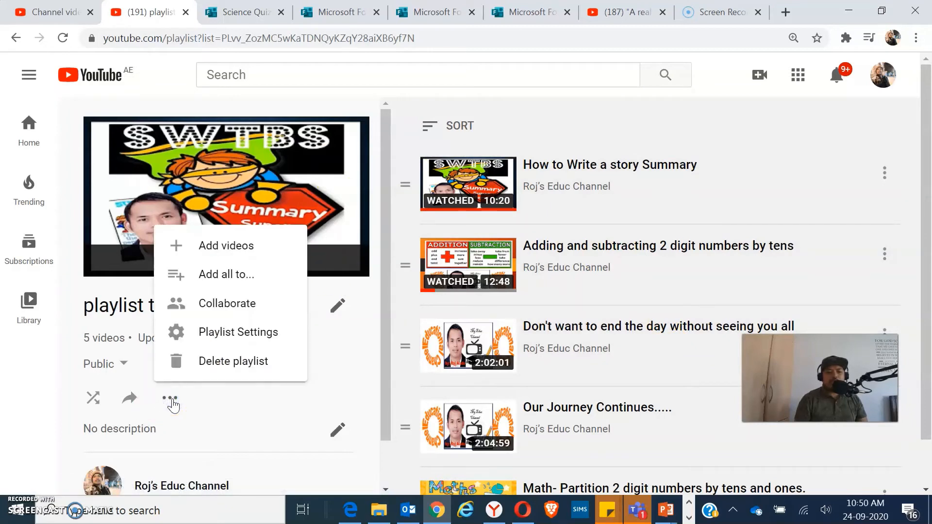
left_click(231, 251)
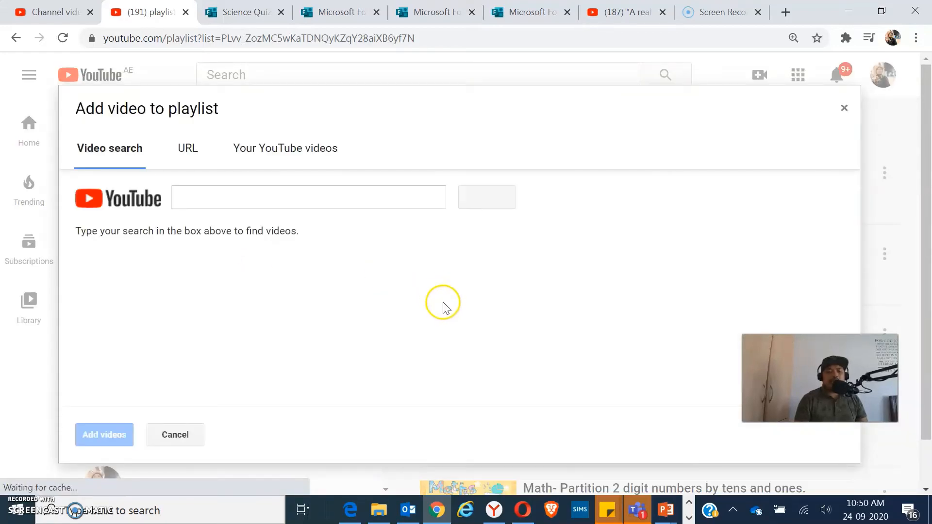
left_click(263, 151)
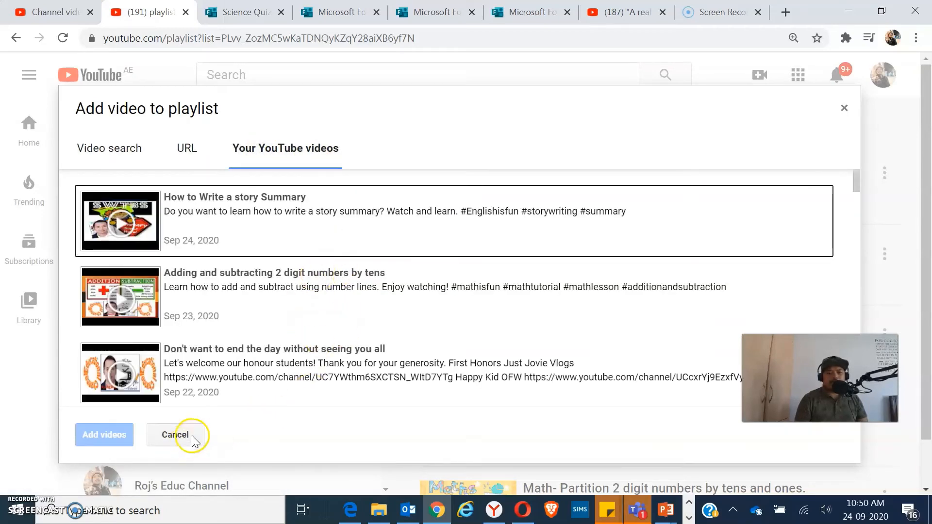
left_click(843, 108)
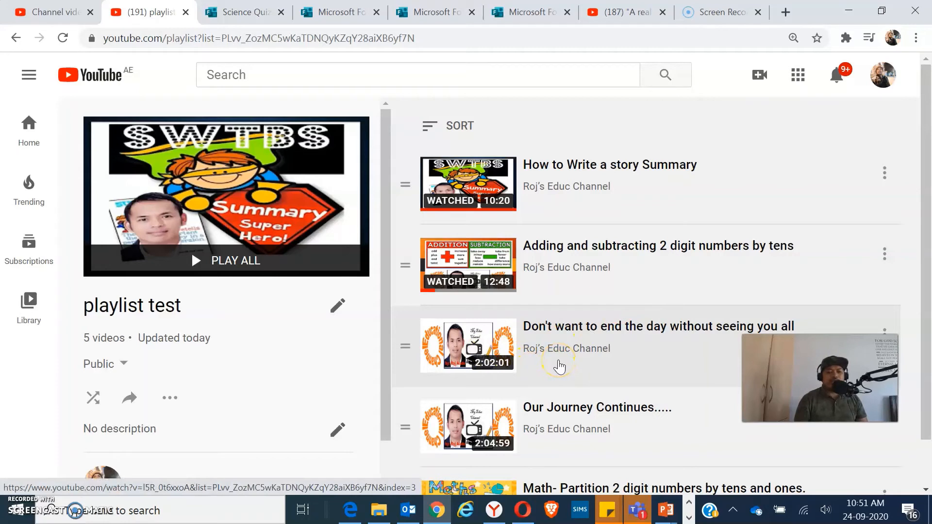
- Remove the video "How to Write a story Summary" from the playlist
scroll(559, 367, "down", 1)
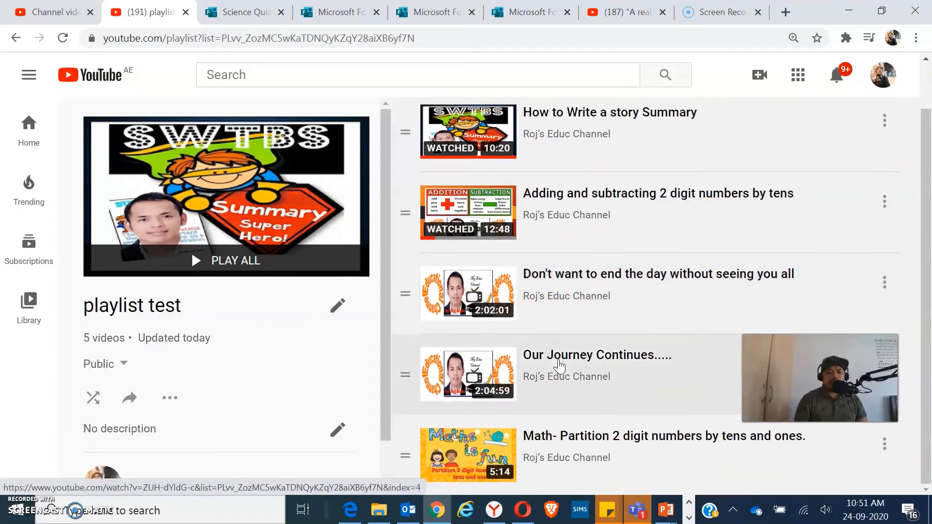
left_click(561, 381)
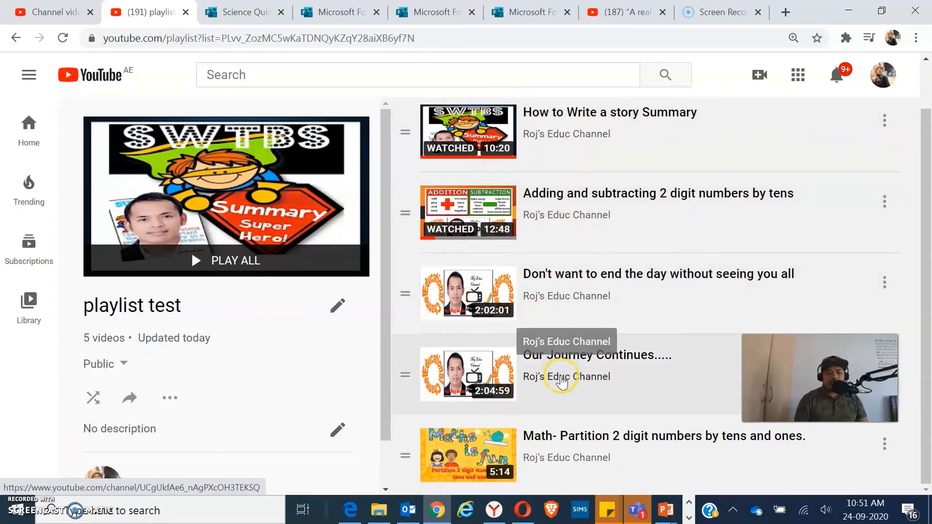
left_click(885, 284)
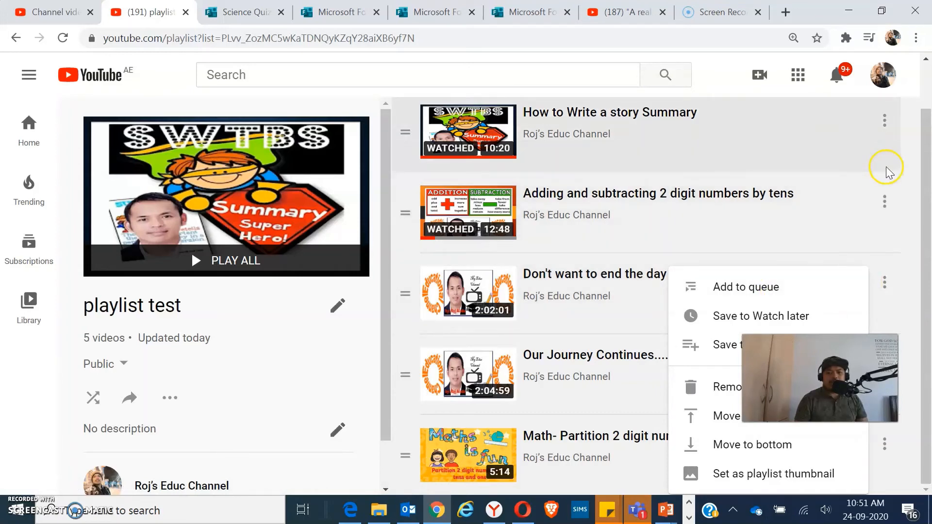
left_click(886, 125)
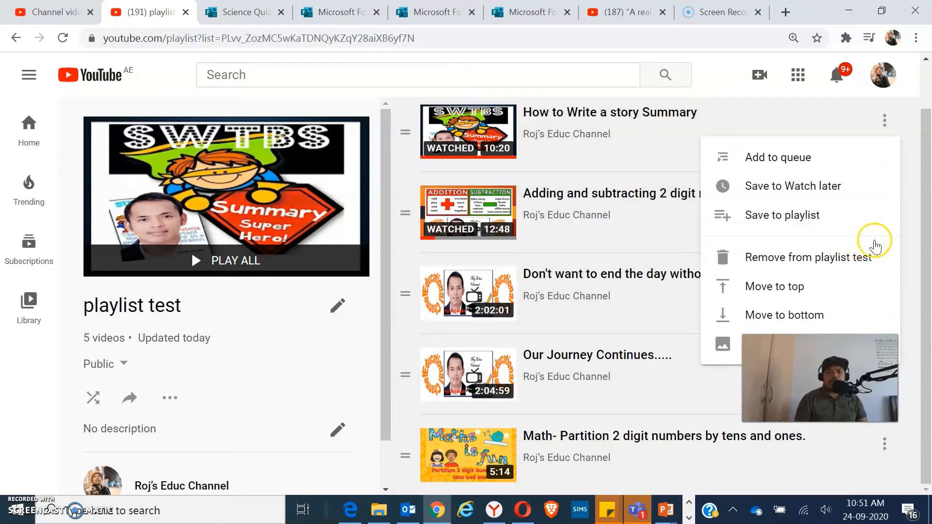
left_click(784, 258)
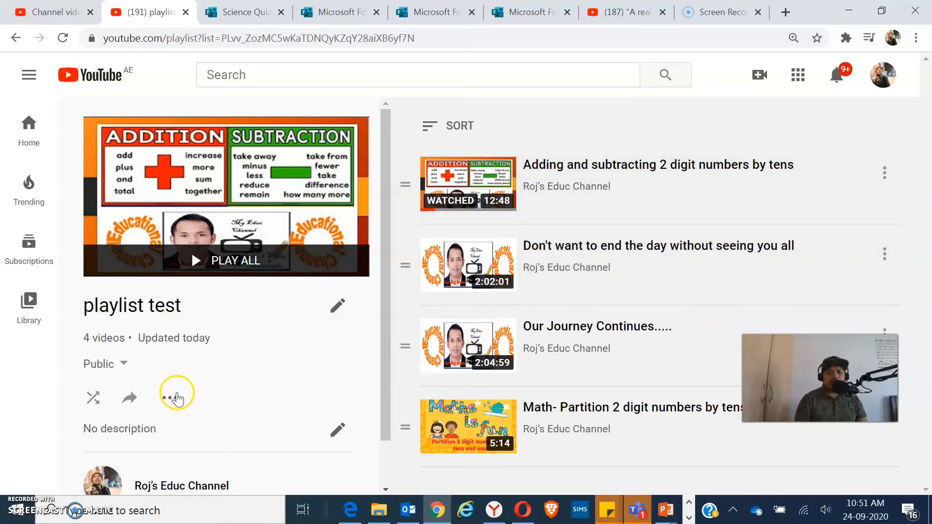
- Delete the entire "playlist test" playlist and go to the YouTube home page
left_click(176, 398)
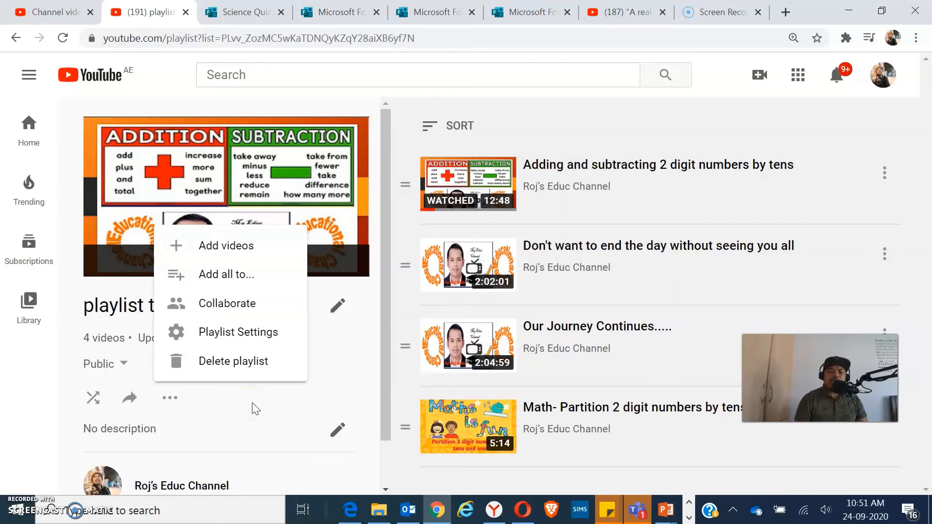
left_click(170, 397)
left_click(171, 397)
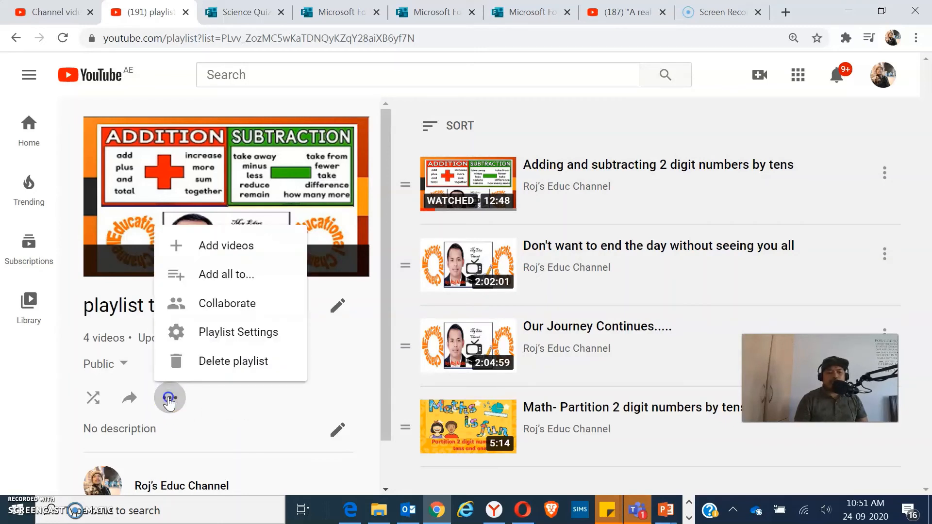
left_click(247, 369)
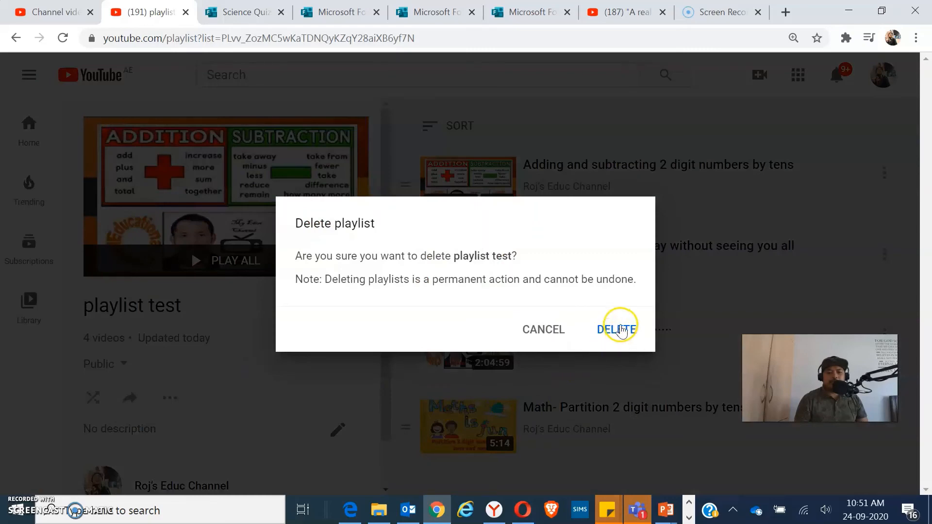
left_click(621, 330)
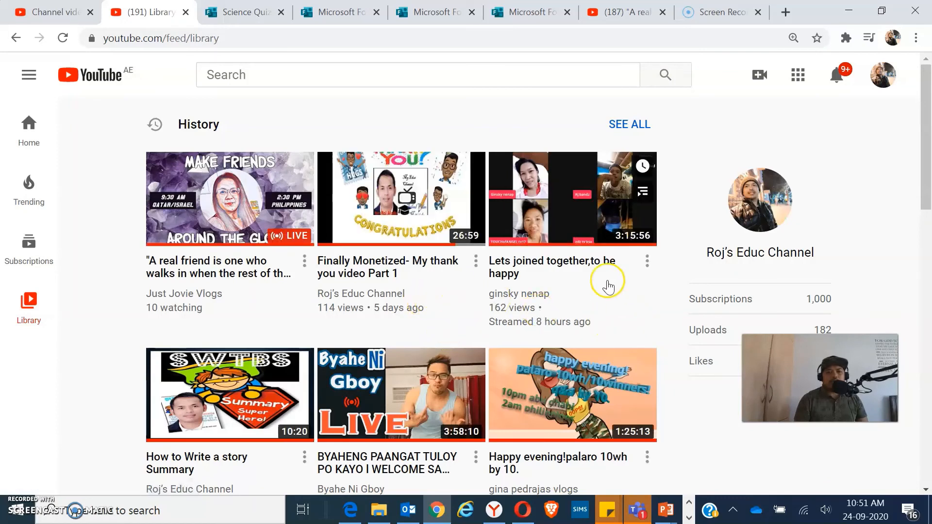
left_click(115, 81)
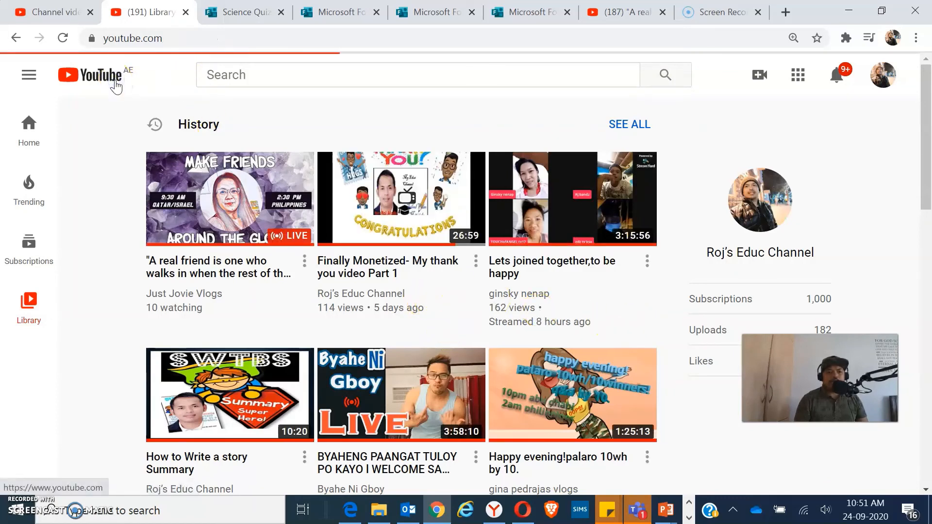
- Go from the YouTube home page to your own channel and view its list of created playlists
left_click(83, 80)
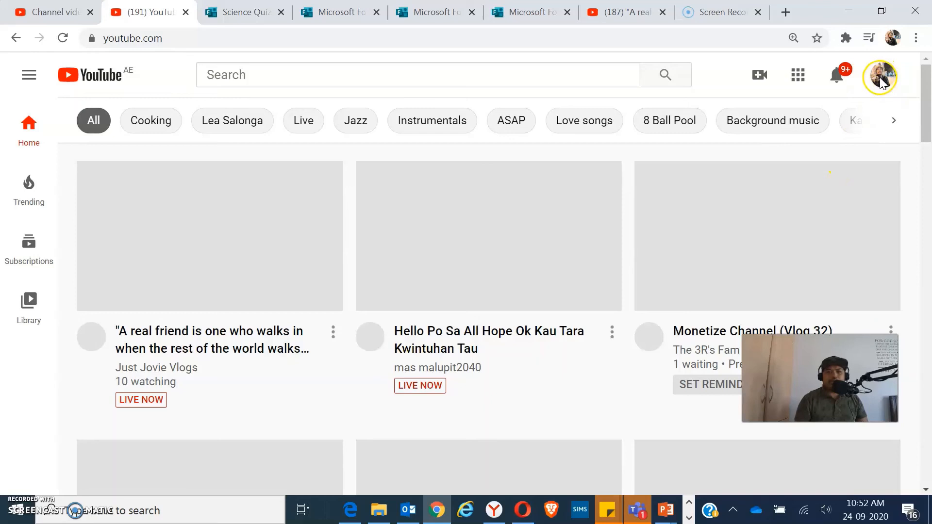
left_click(879, 78)
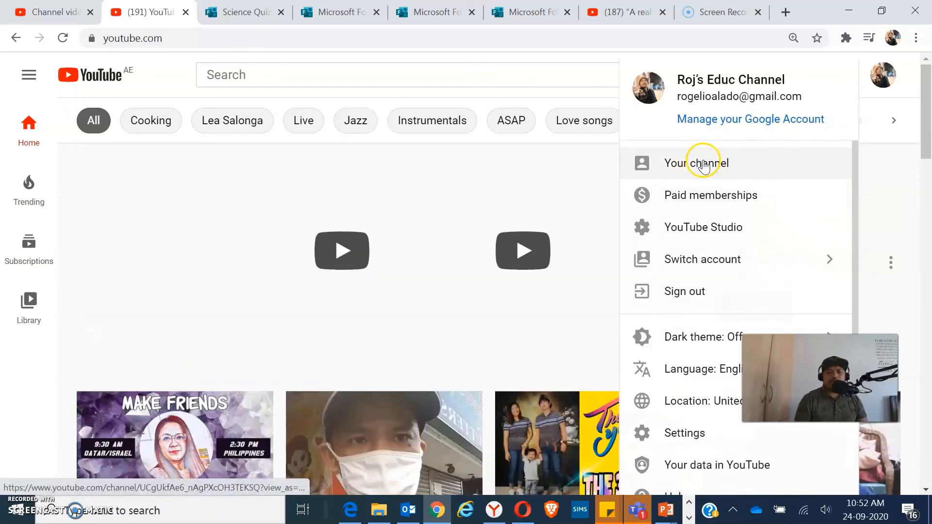
left_click(704, 164)
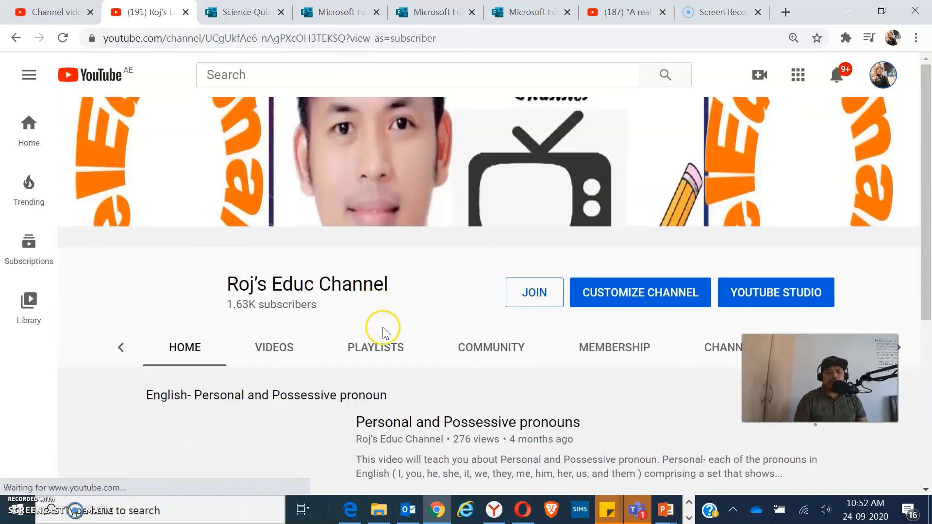
left_click(377, 349)
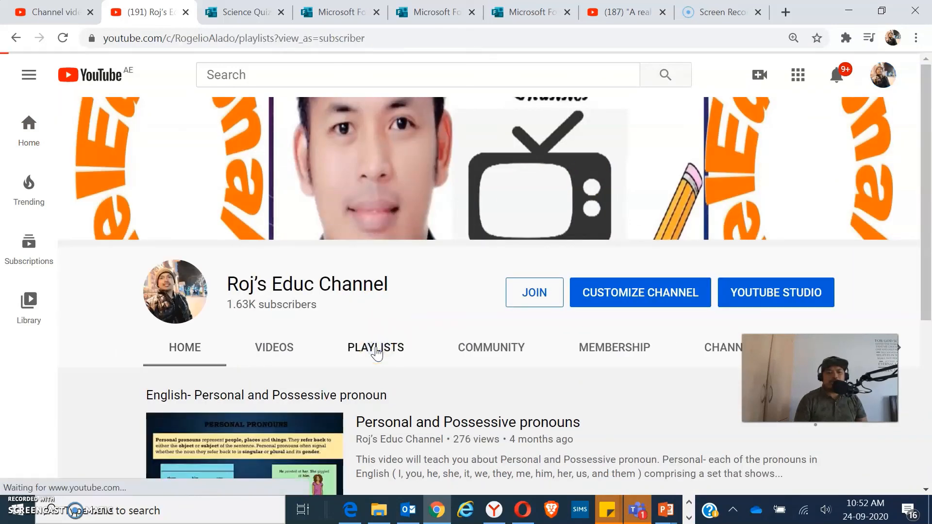
left_click(409, 349)
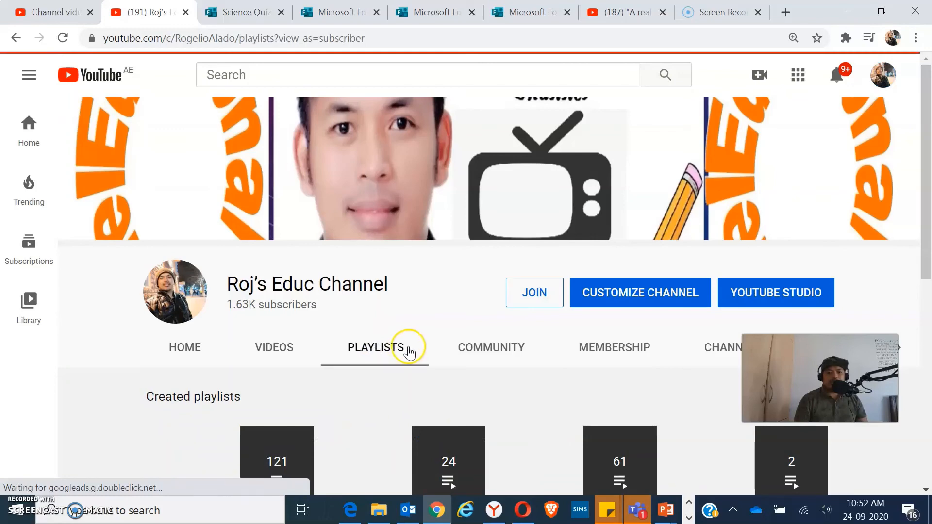
scroll(416, 350, "down", 3)
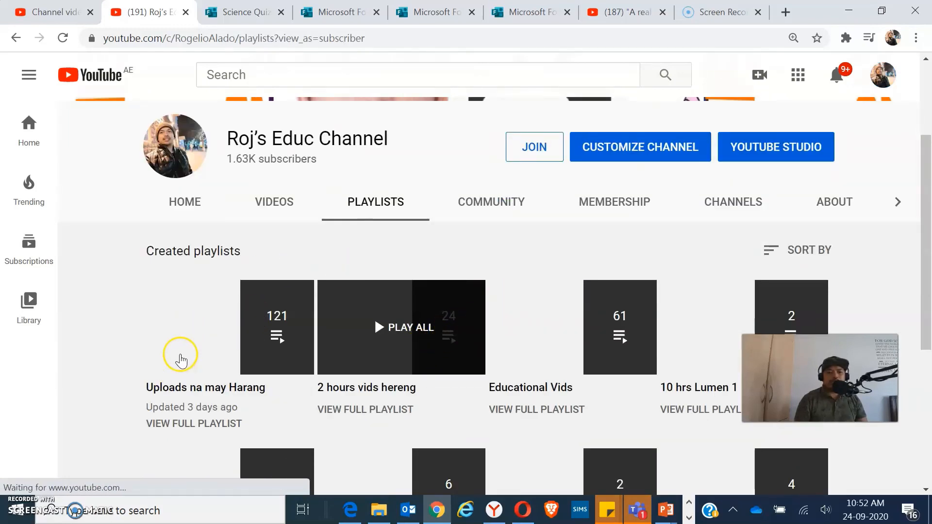